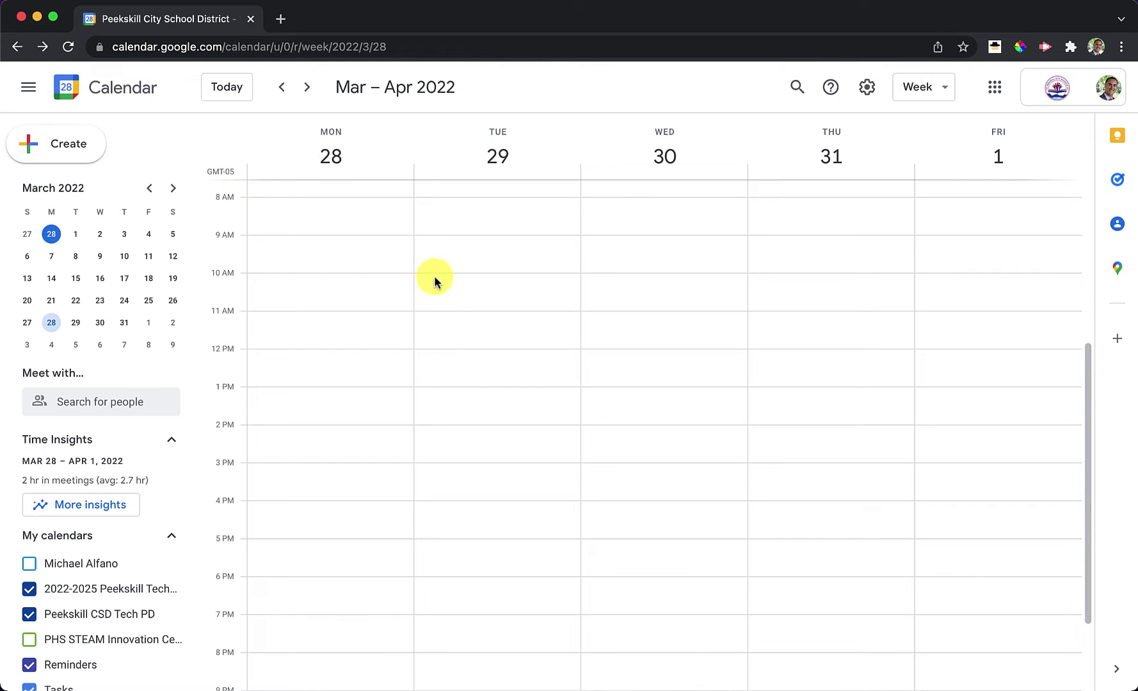
# Step: Block out a new event on Tuesday, March 29 from 10:00 to 11:00am
pyautogui.moveTo(435, 282); pyautogui.dragTo(434, 294)
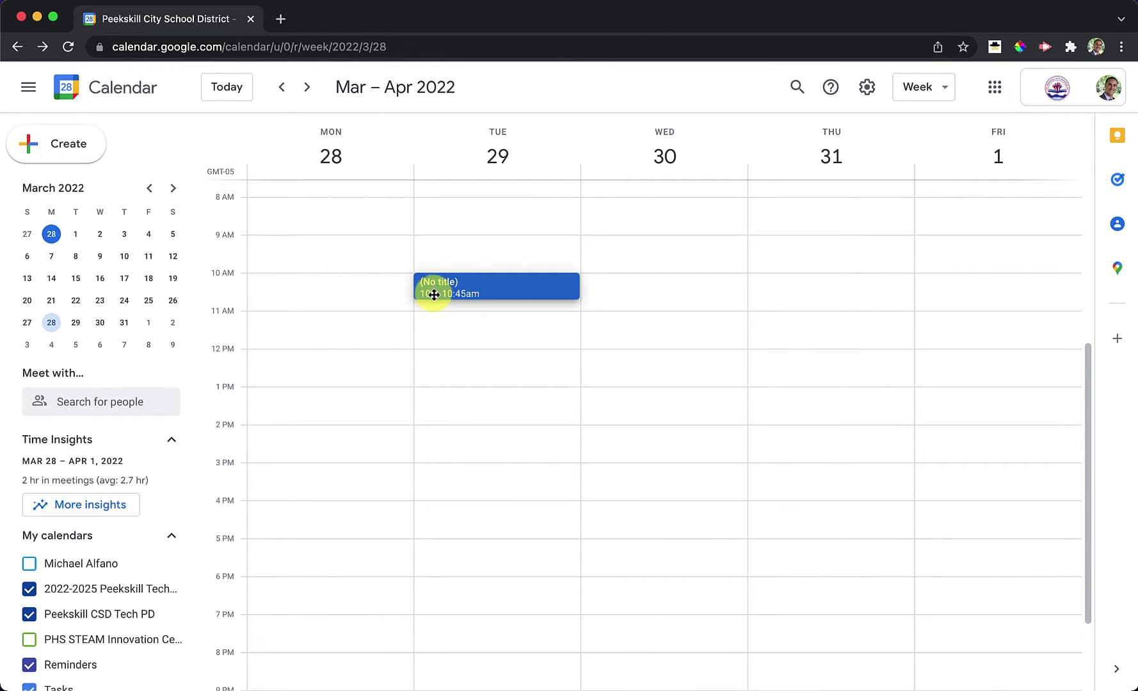
pyautogui.moveTo(435, 294); pyautogui.dragTo(434, 310)
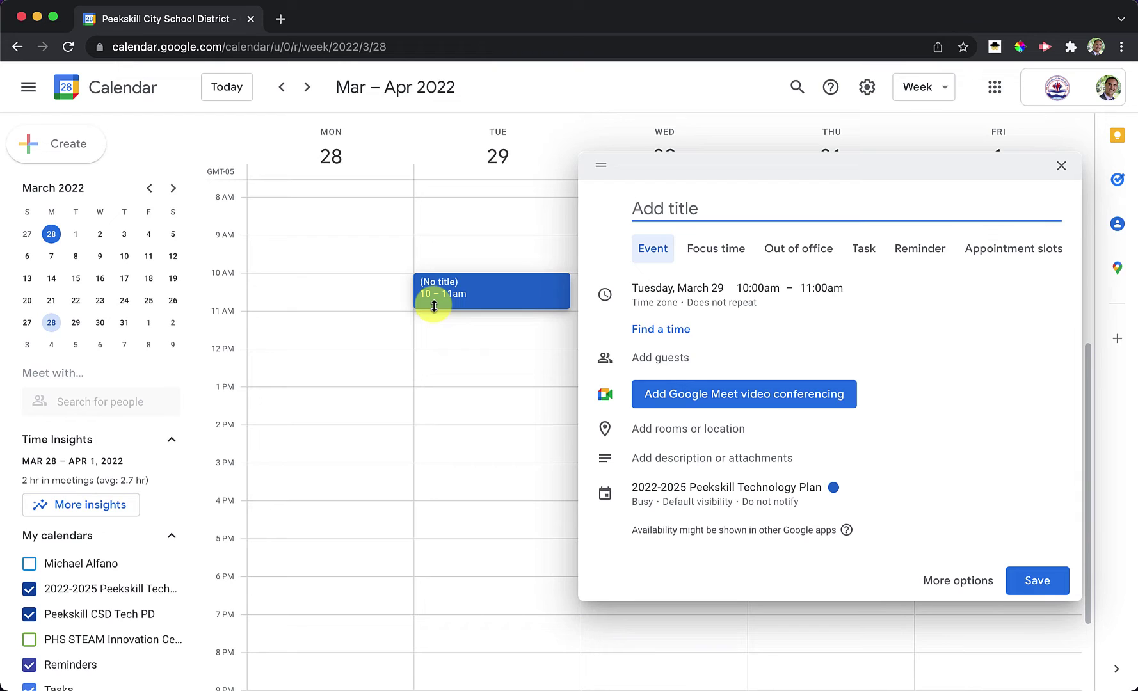
pyautogui.write('Technology Meeting')
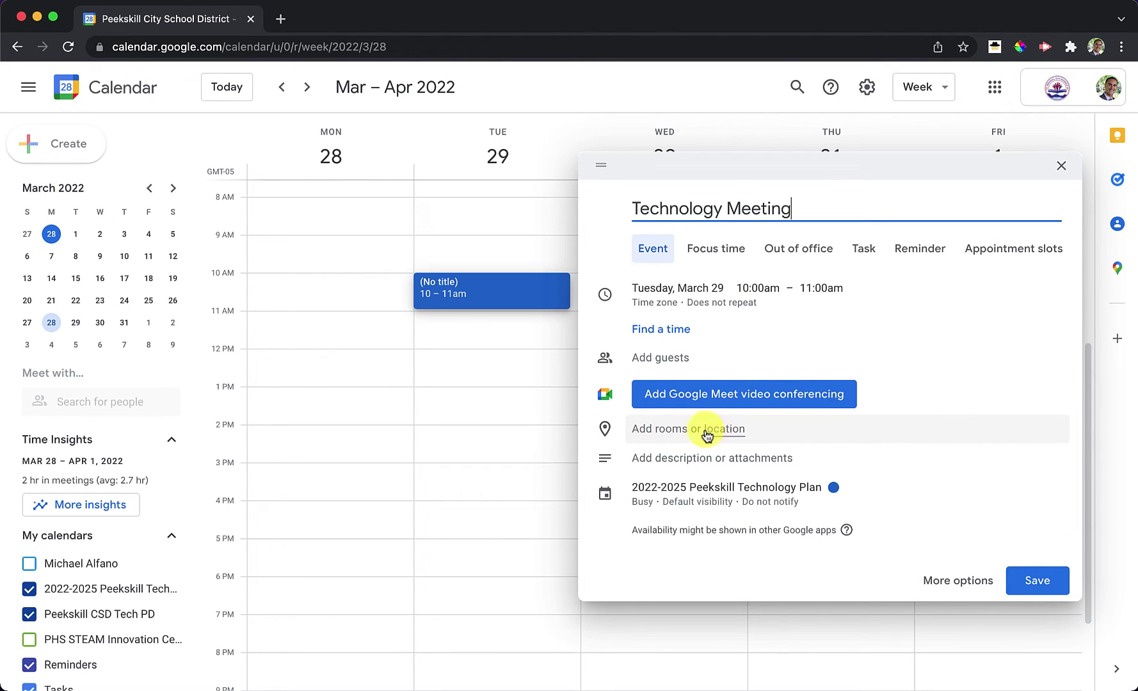
# Step: Show the bookable rooms list with the Available rooms only filter kept
pyautogui.click(671, 434)
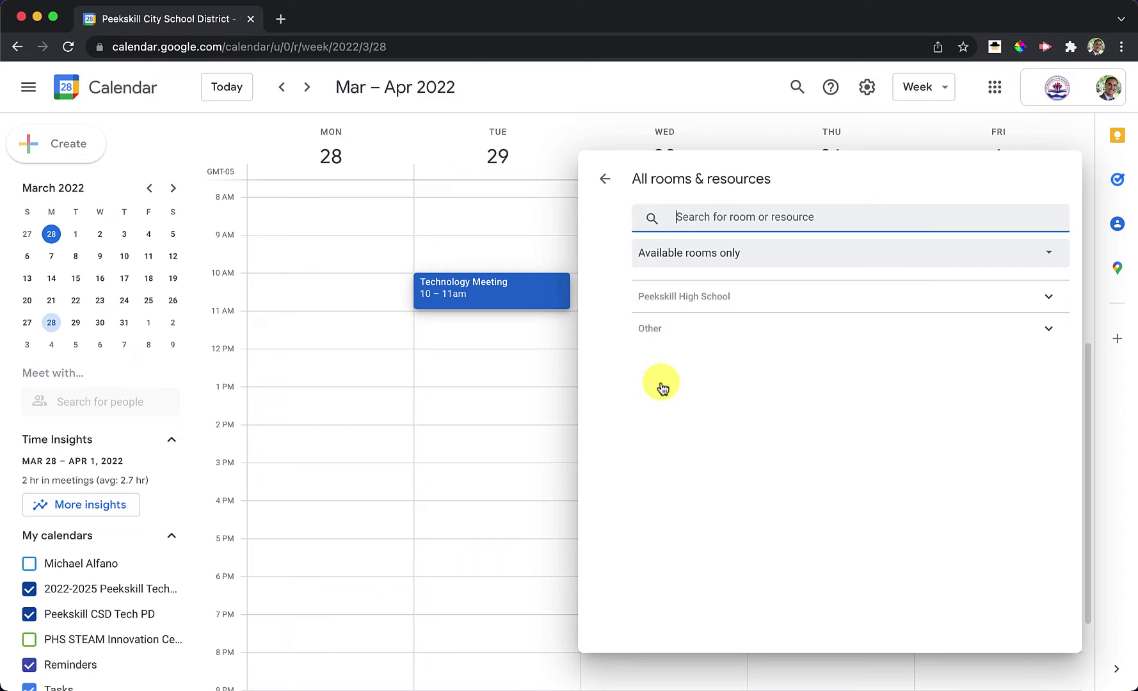
pyautogui.moveTo(633, 180); pyautogui.dragTo(780, 183)
pyautogui.click(780, 183)
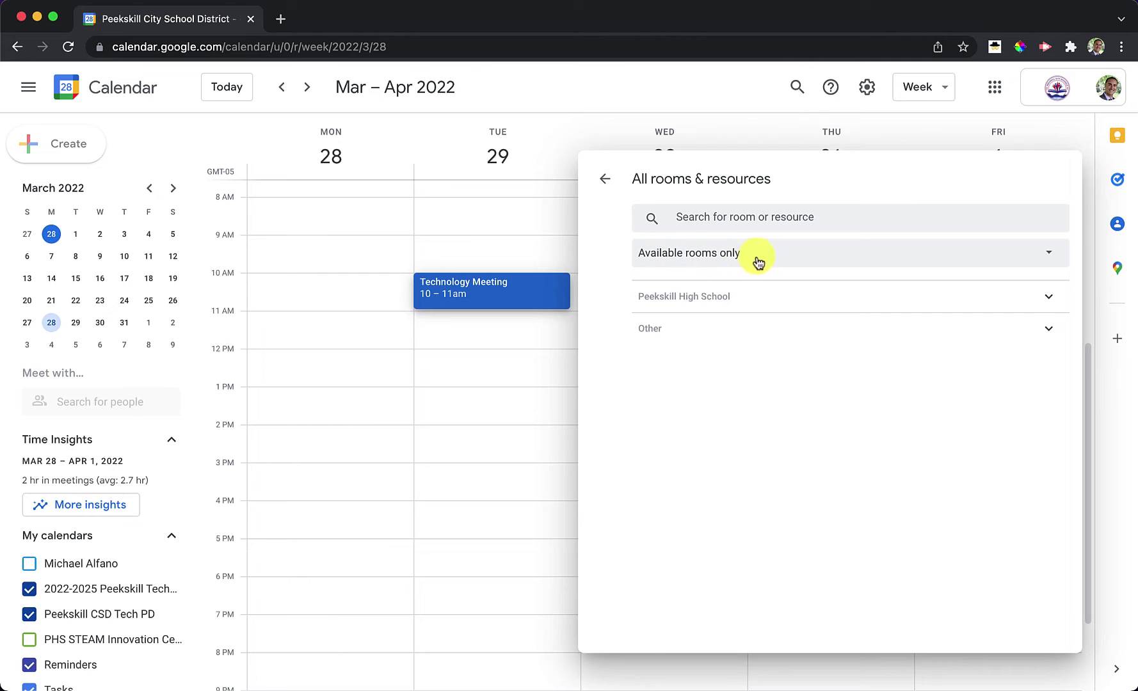
pyautogui.click(786, 258)
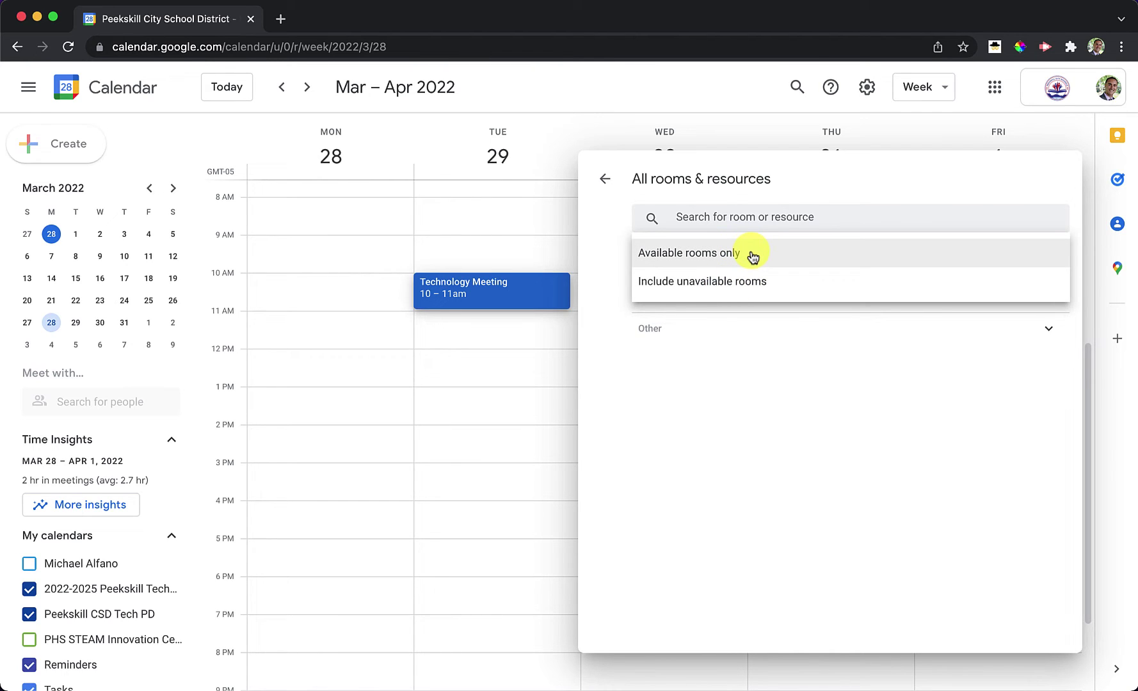
pyautogui.click(752, 257)
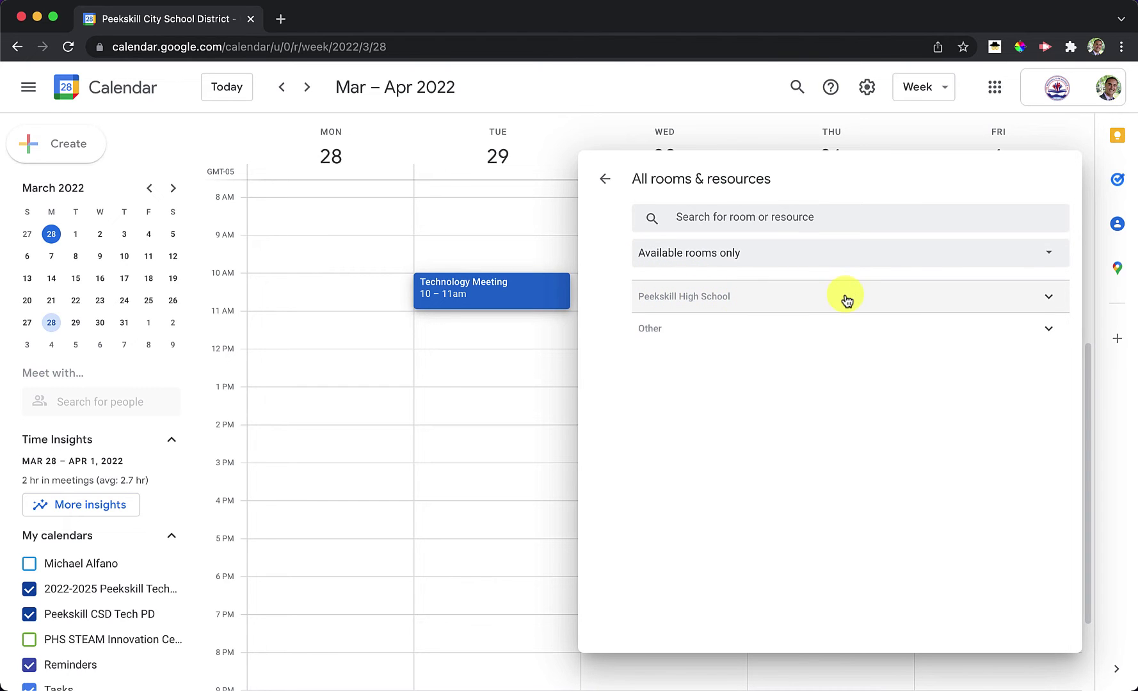
# Step: Under Peekskill High School, add Steam 6 (Room 106), remove it, then add it back
pyautogui.click(1048, 301)
pyautogui.moveTo(737, 366)
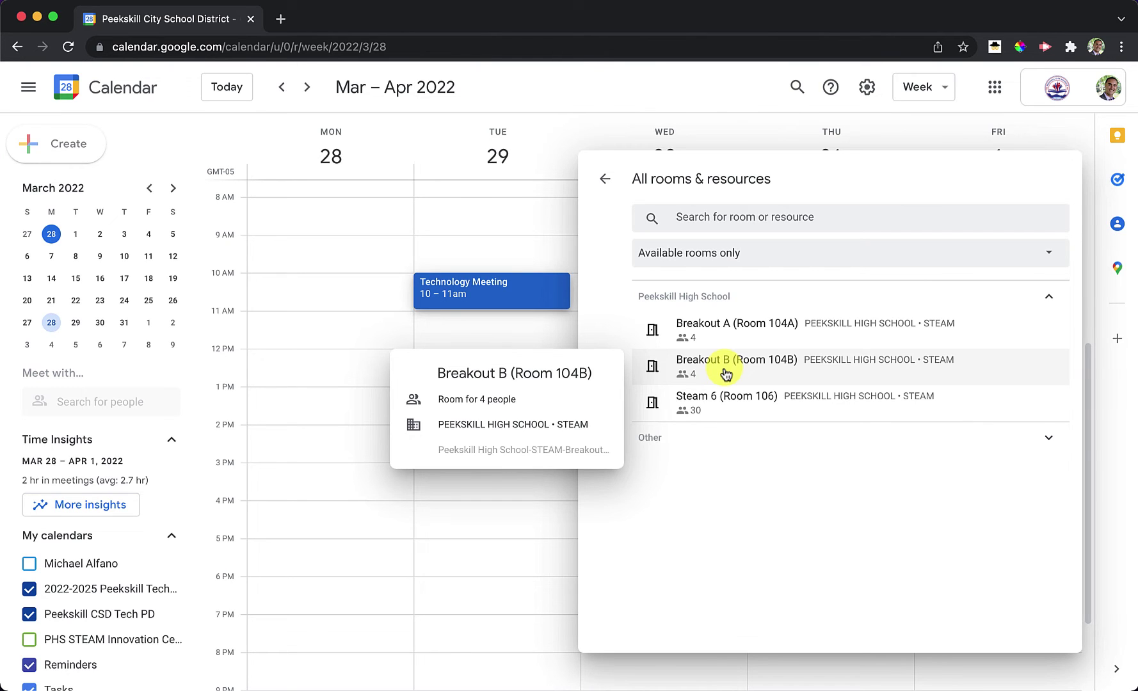
pyautogui.click(741, 407)
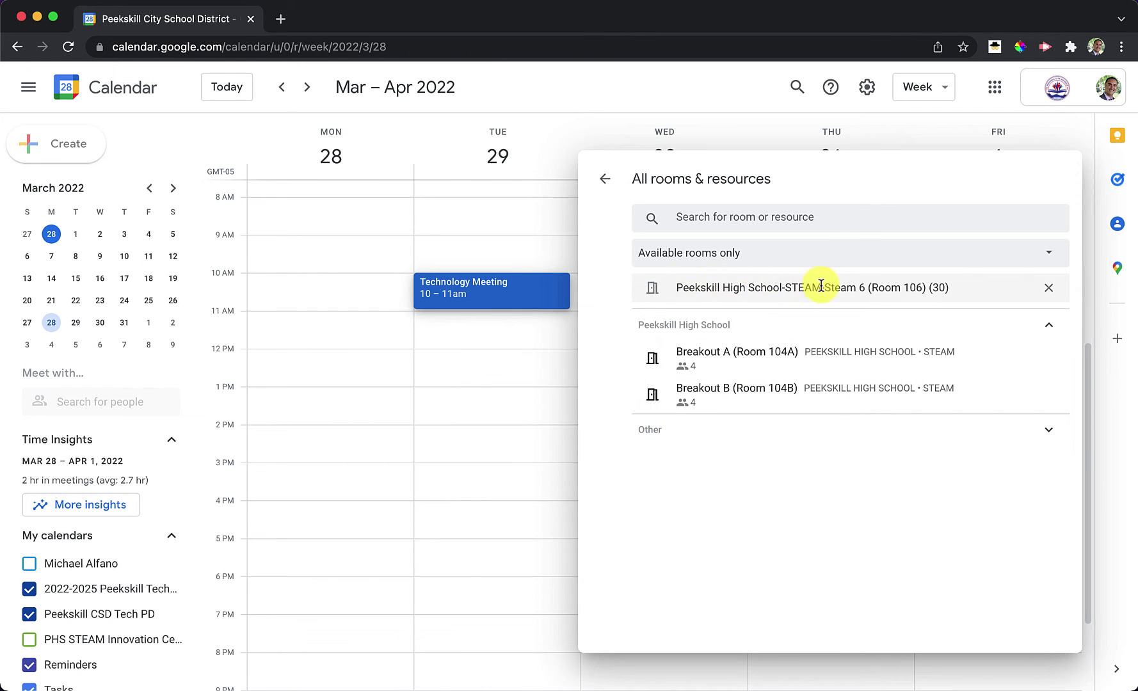
pyautogui.moveTo(813, 288)
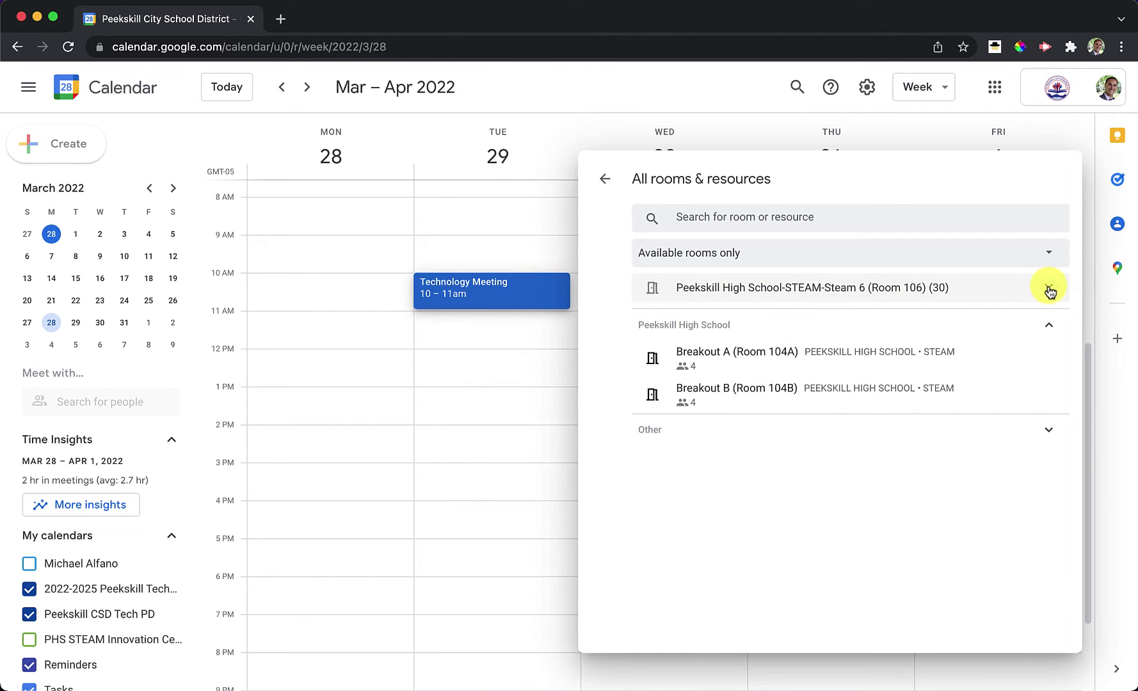
pyautogui.click(1049, 290)
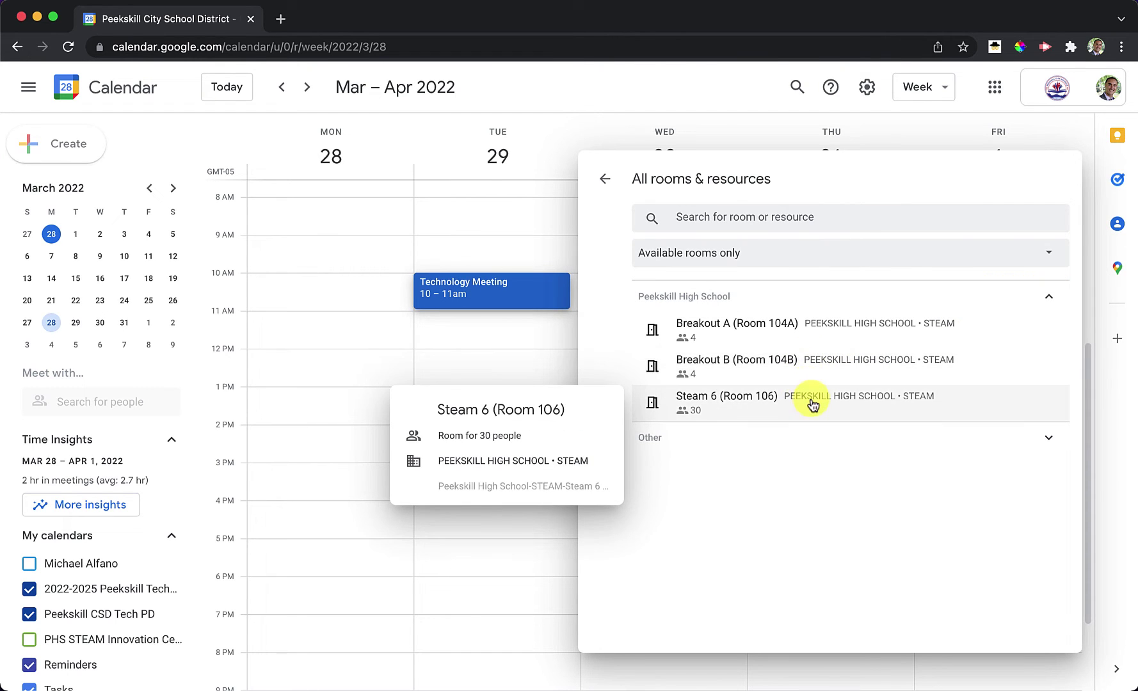
pyautogui.click(836, 401)
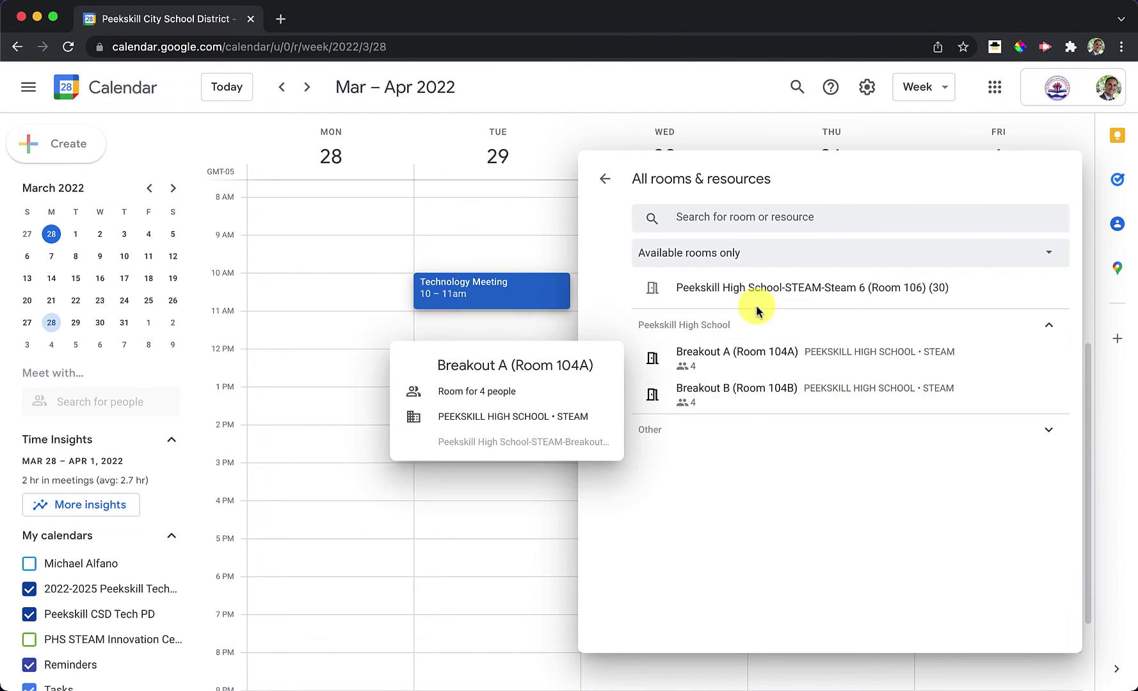
# Step: Save the Technology Meeting with Steam 6 (Room 106) and open its details popup
pyautogui.click(605, 182)
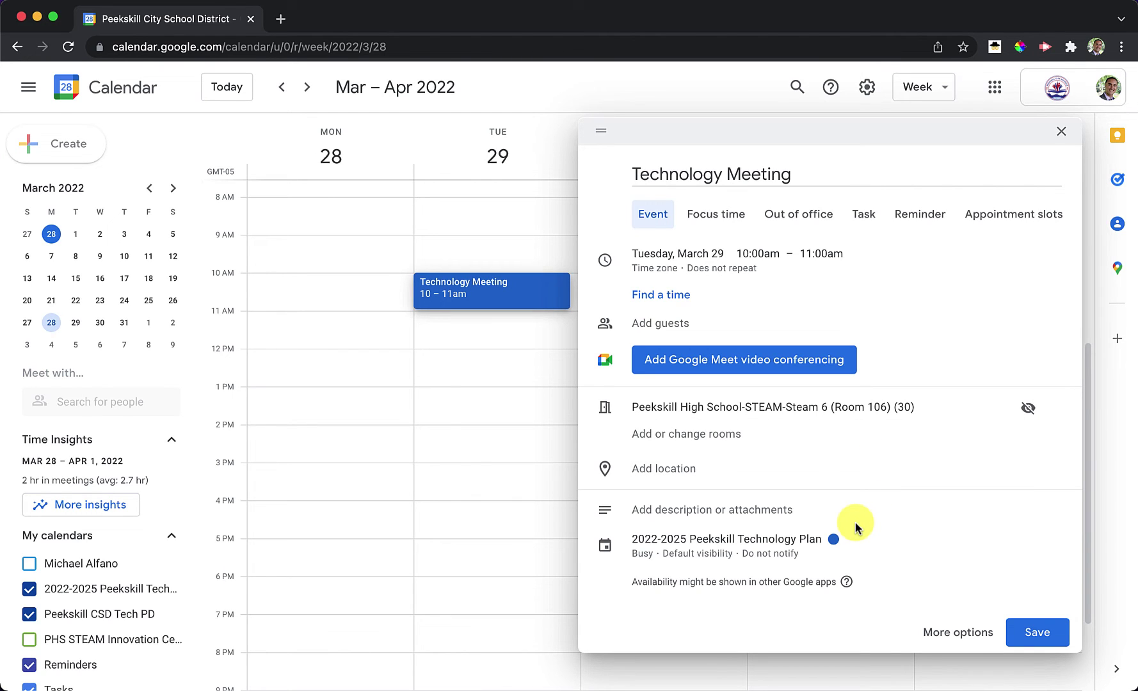
pyautogui.click(1034, 633)
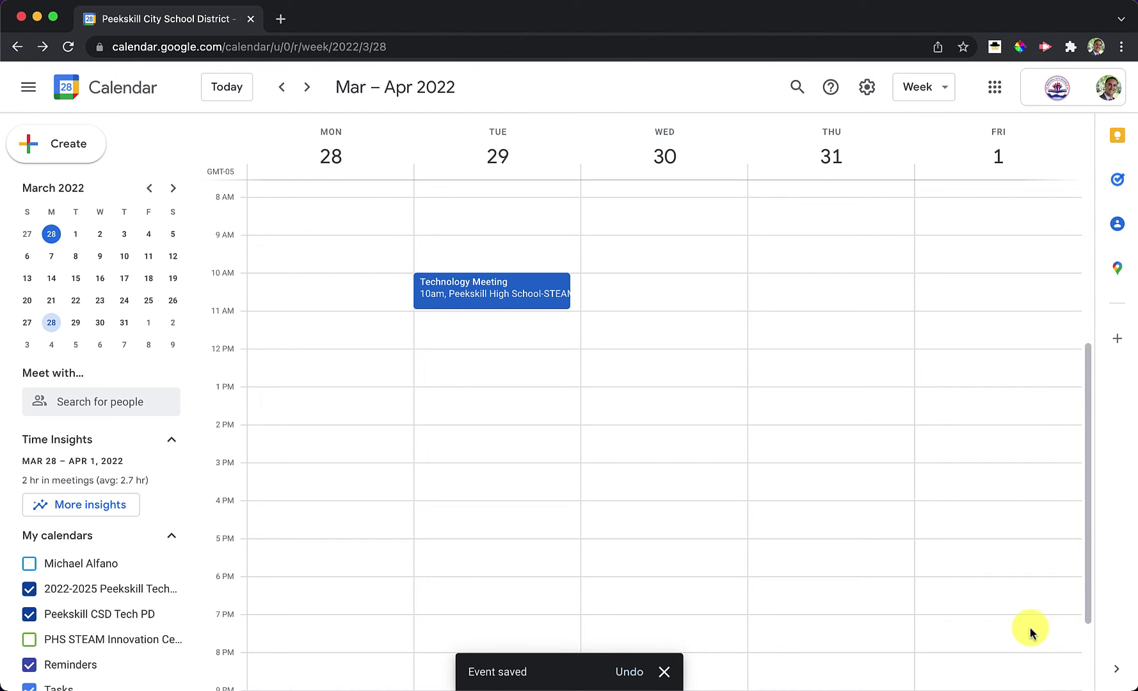
pyautogui.click(524, 295)
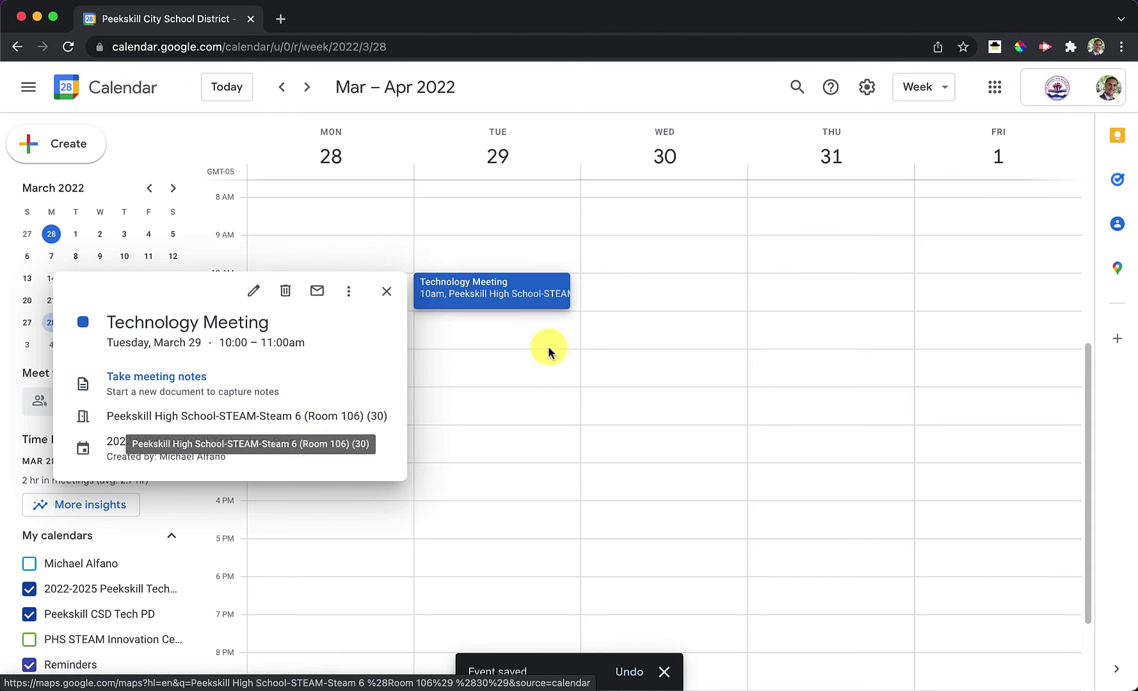
# Step: Edit the Technology Meeting to drop the Steam 6 (Room 106) booking, then save
pyautogui.click(585, 325)
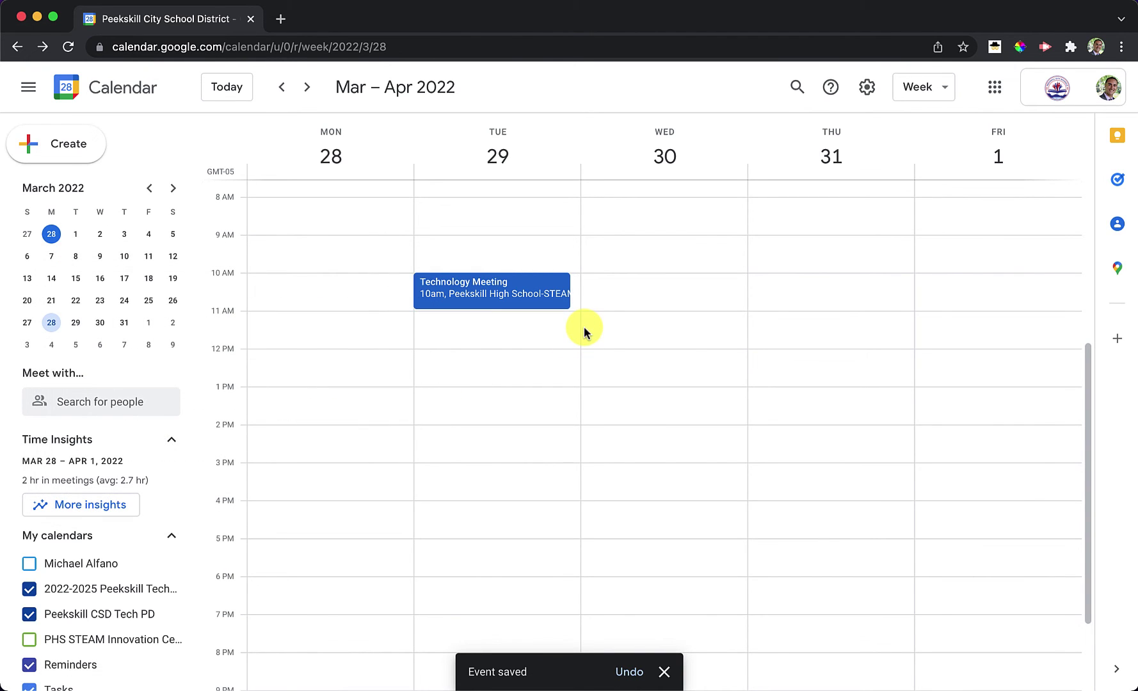
pyautogui.click(521, 298)
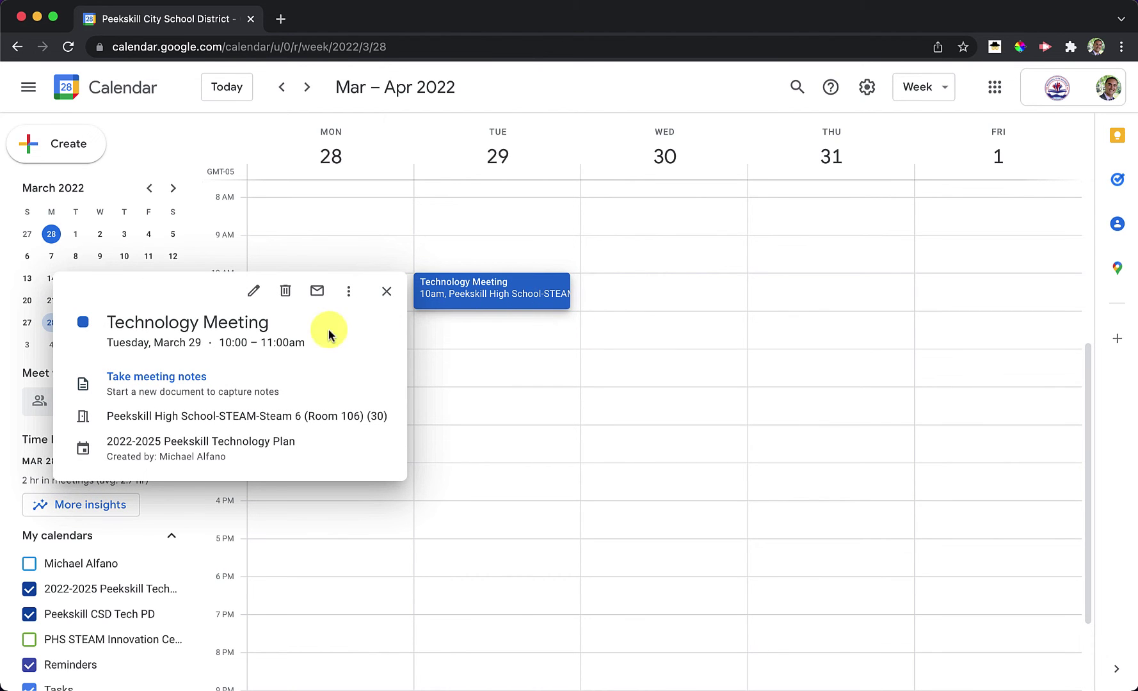
pyautogui.click(254, 291)
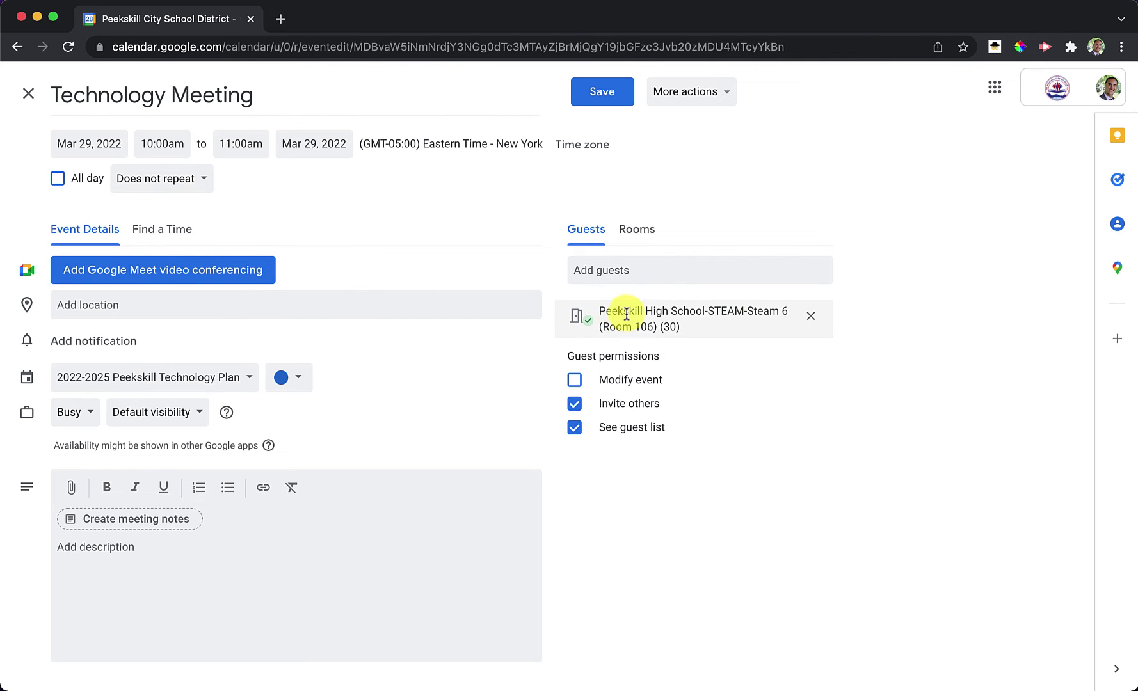
pyautogui.moveTo(693, 318)
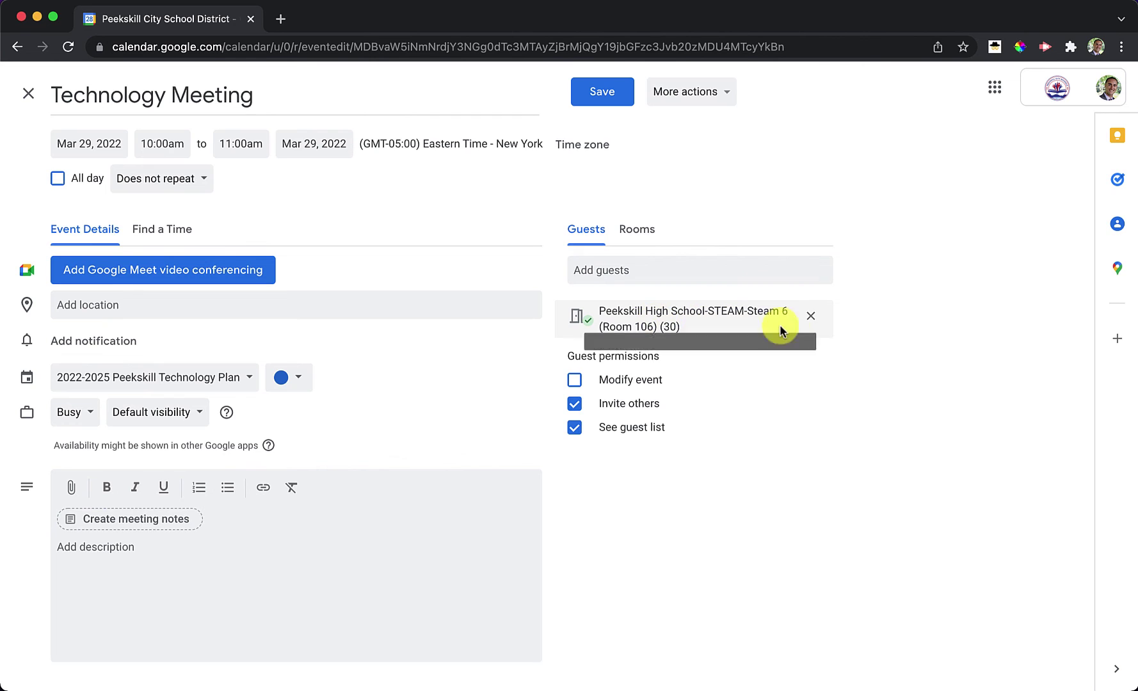
pyautogui.click(812, 320)
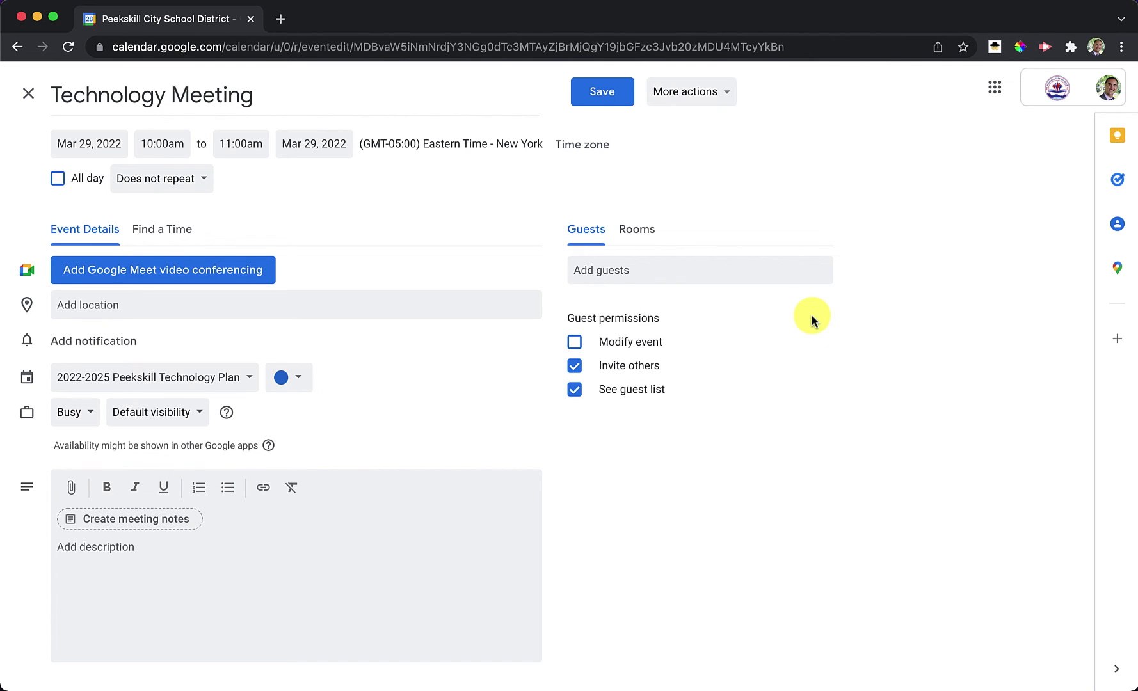
pyautogui.click(601, 92)
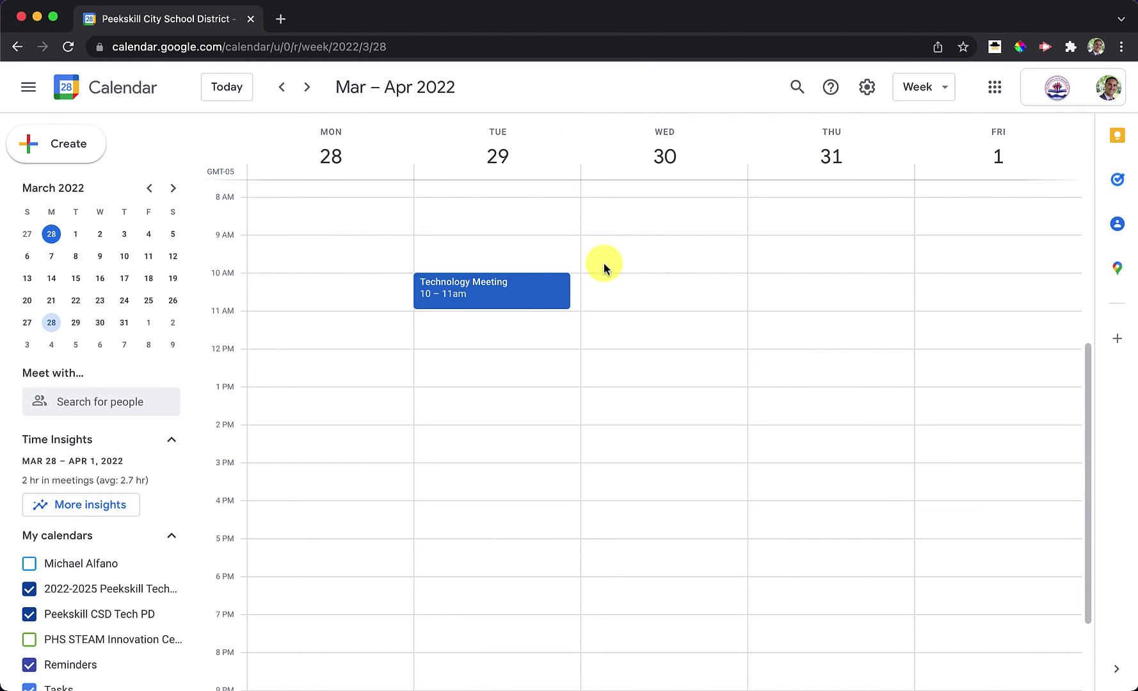
# Step: Edit the meeting, re-add Steam 6 (Room 106) from Peekskill High School, and save
pyautogui.click(513, 292)
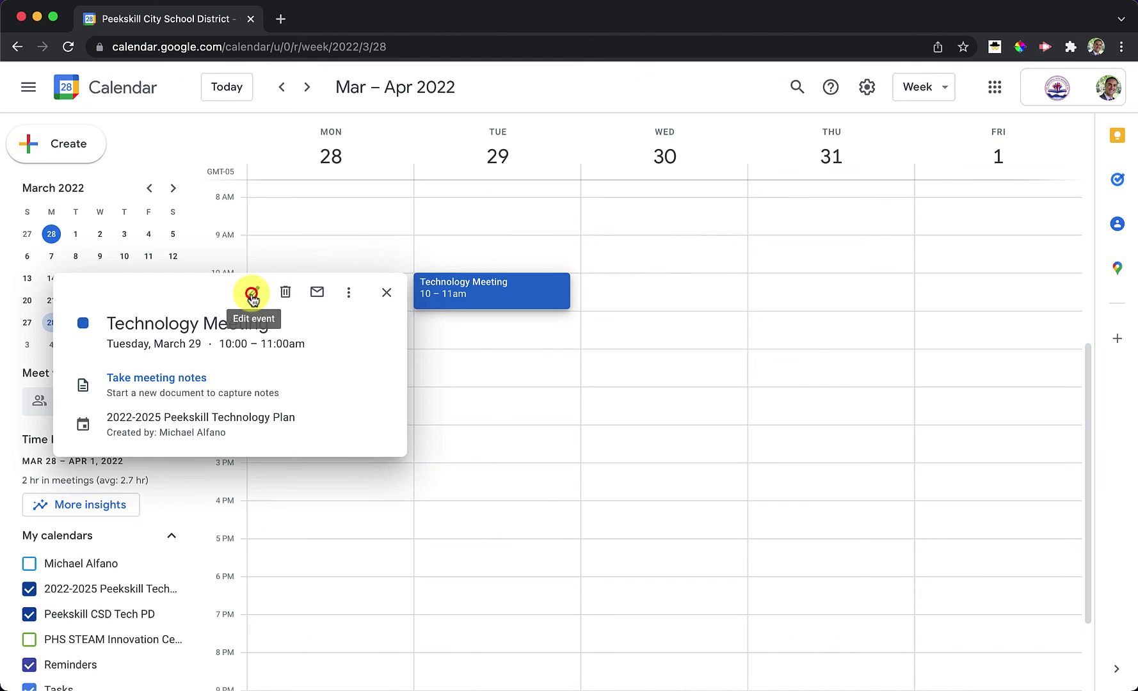
pyautogui.click(253, 293)
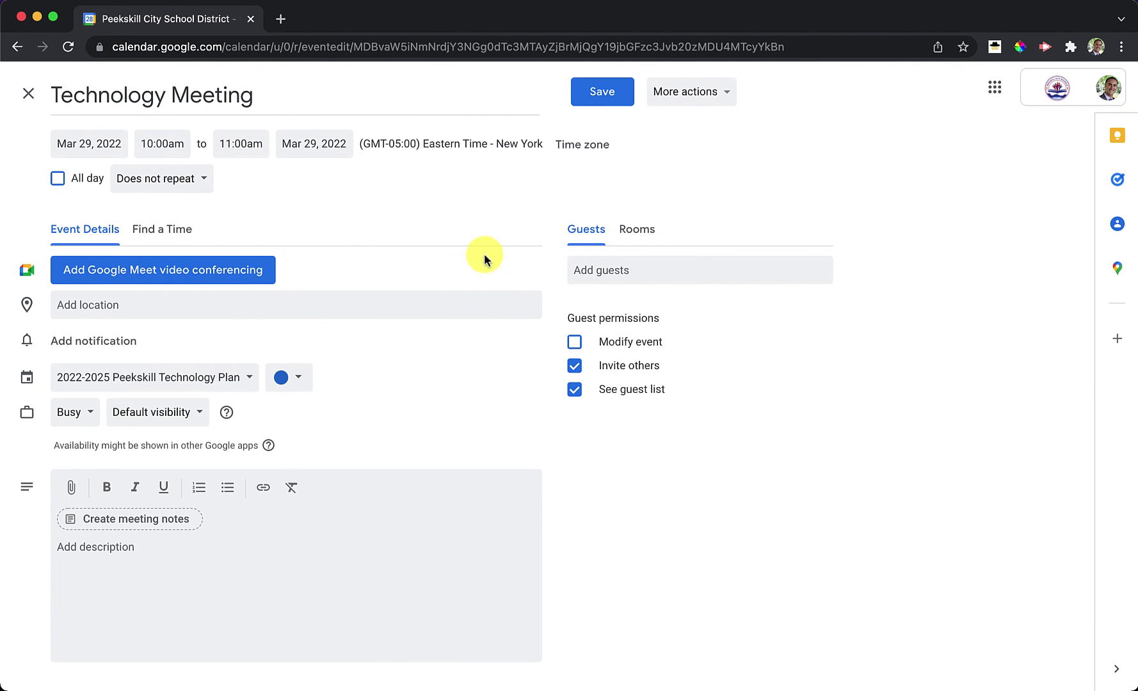
pyautogui.click(637, 232)
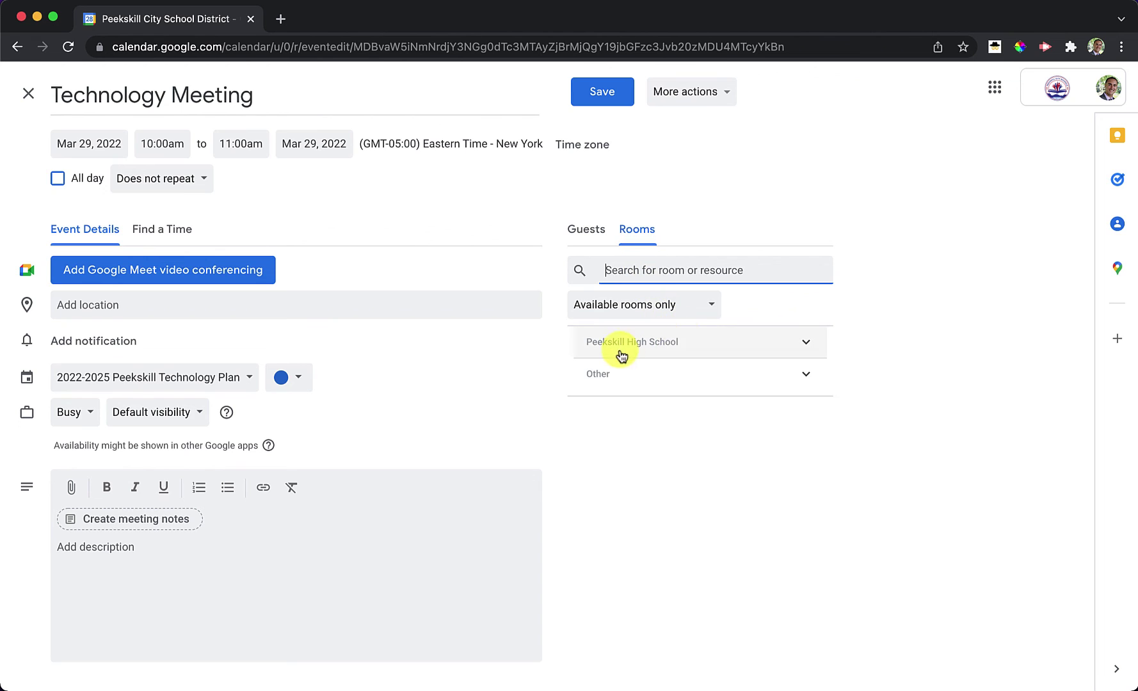
pyautogui.click(808, 345)
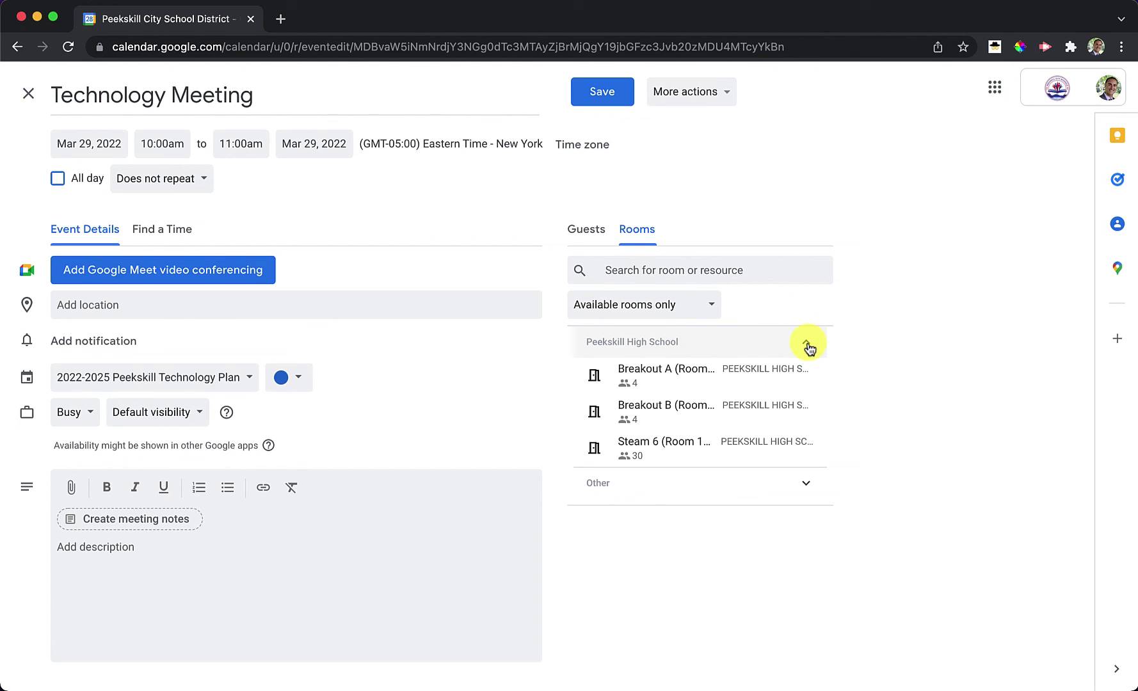
pyautogui.click(684, 443)
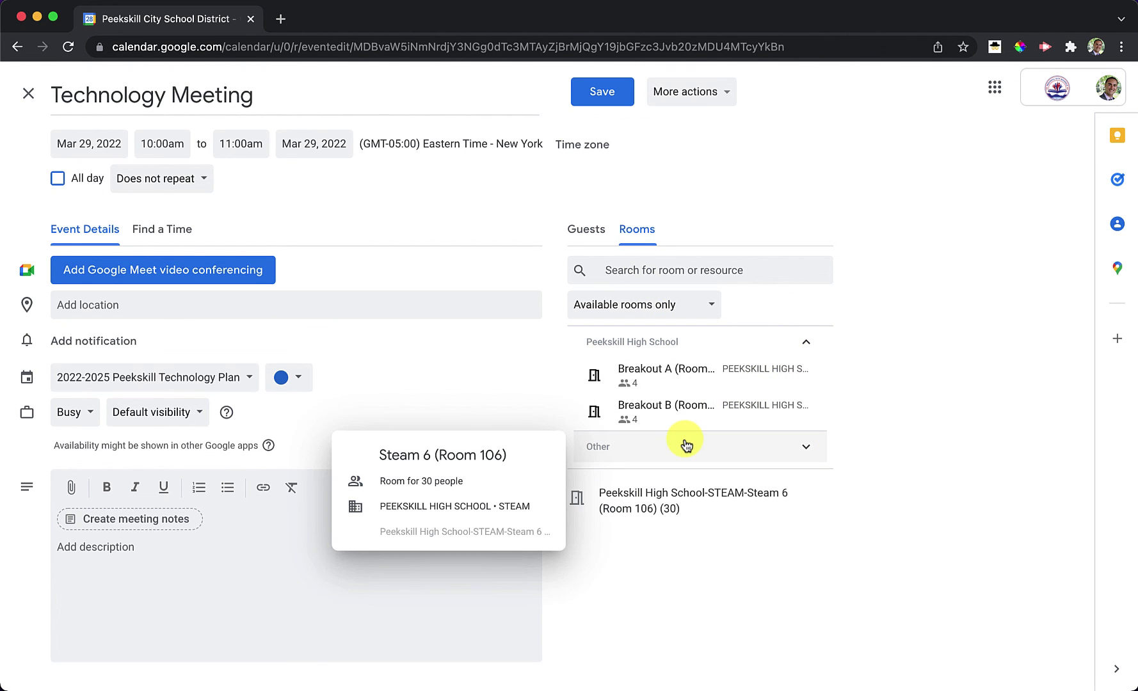
pyautogui.click(603, 92)
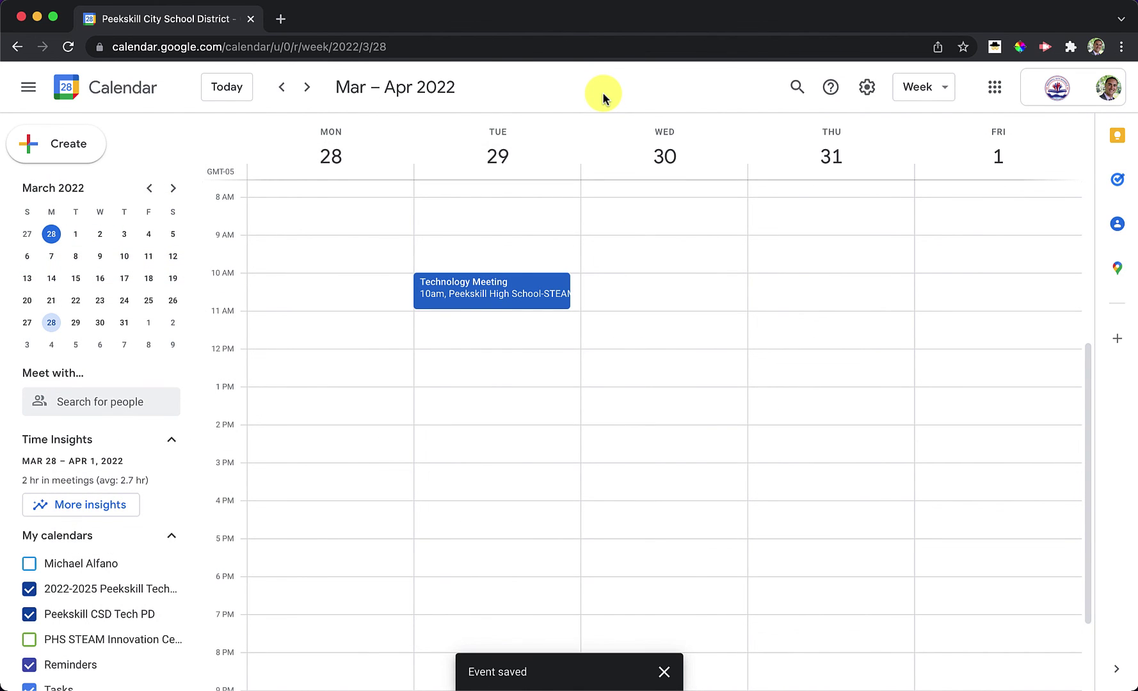